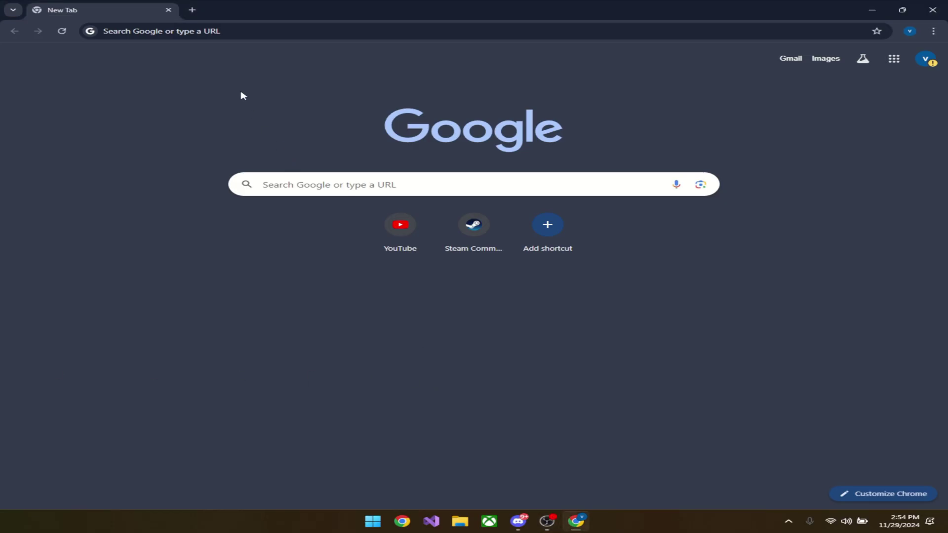
Open the pasted sub4unlock.io link, unlock it via Subscribe, and download nvidiaProfileInspector (1).zip from Google Drive.
click(267, 30)
text(https://sub4unlock.io/kvOZL)
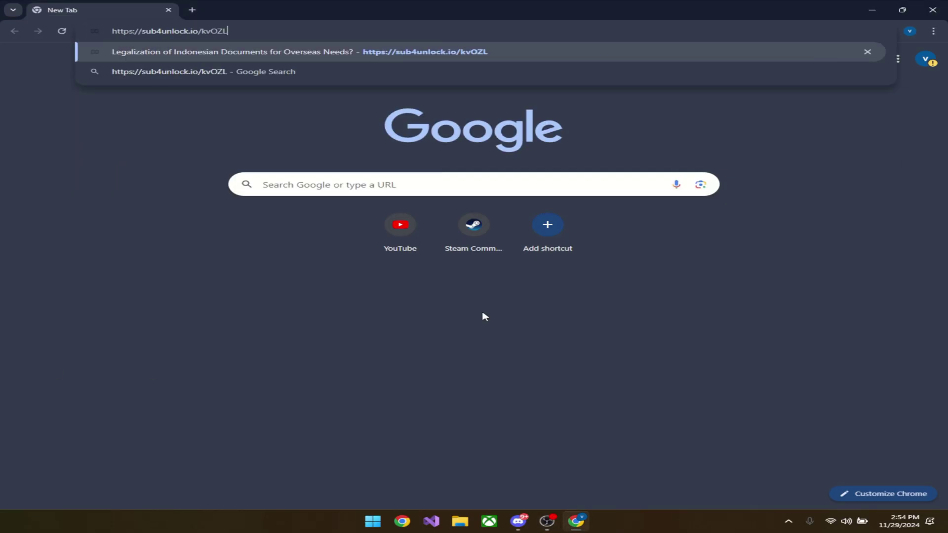
key(Return)
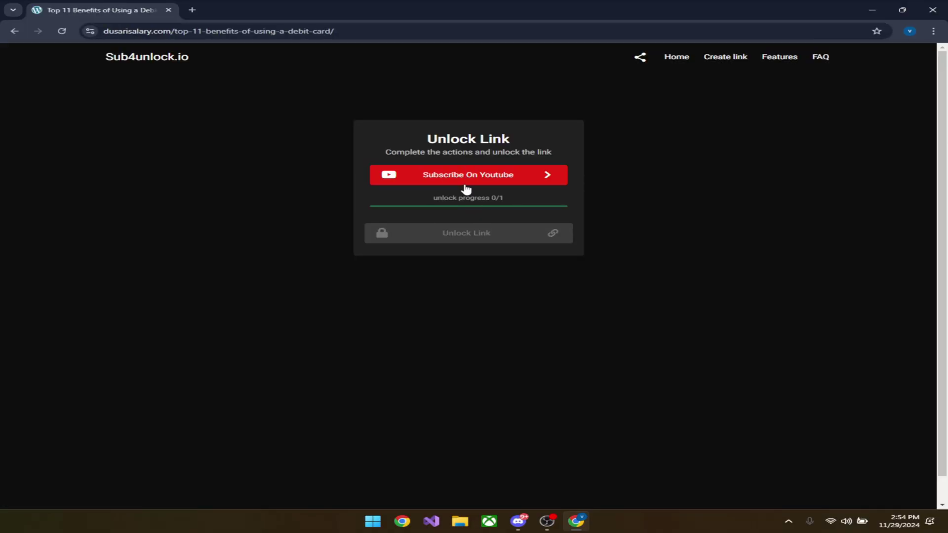
click(464, 182)
click(482, 237)
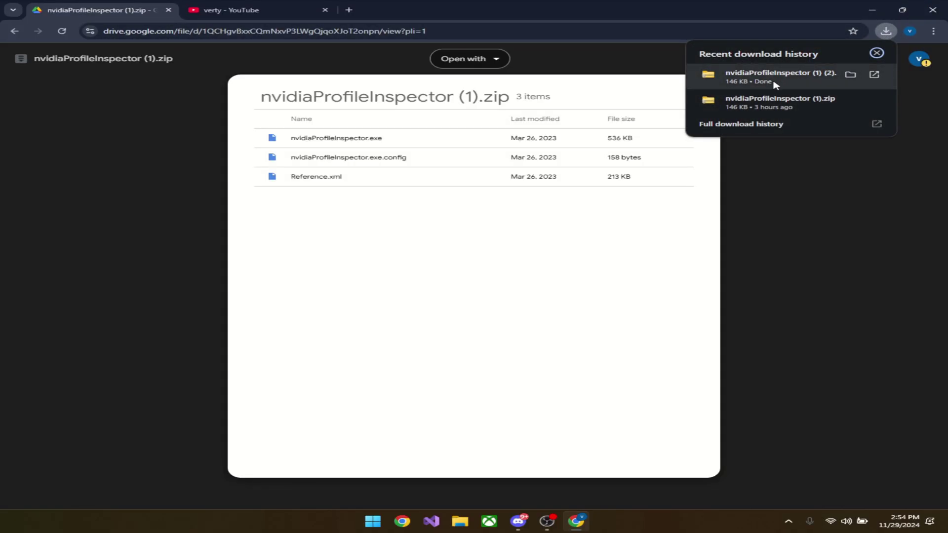
Drag the downloaded zip from Chrome's recent downloads onto the desktop and minimize the browser.
drag(714, 11, 566, 180)
click(749, 202)
drag(642, 246, 490, 102)
drag(619, 176, 630, 372)
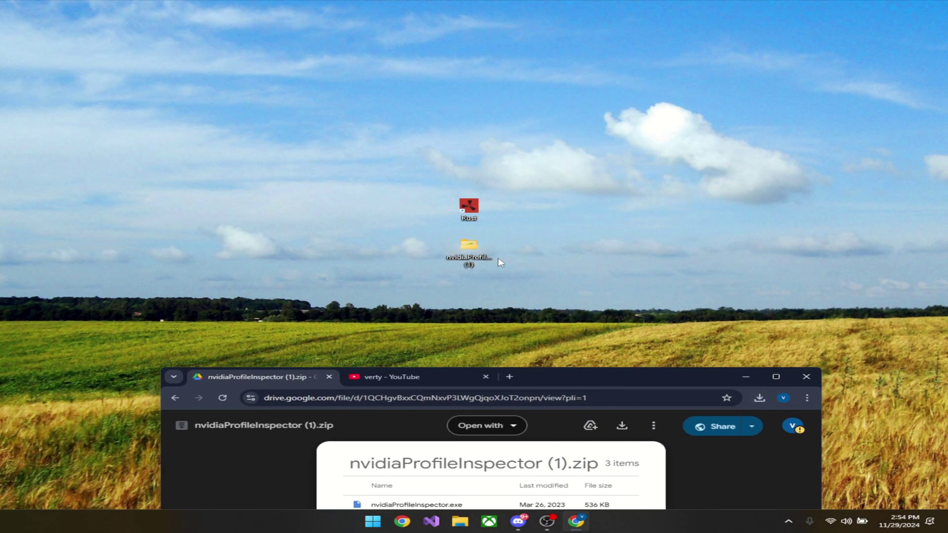
click(759, 398)
drag(681, 449, 639, 263)
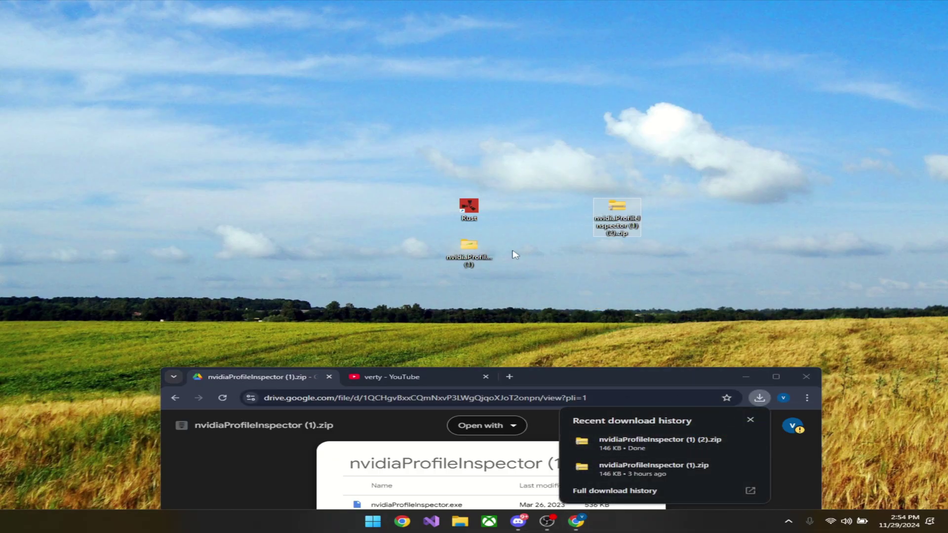
click(746, 378)
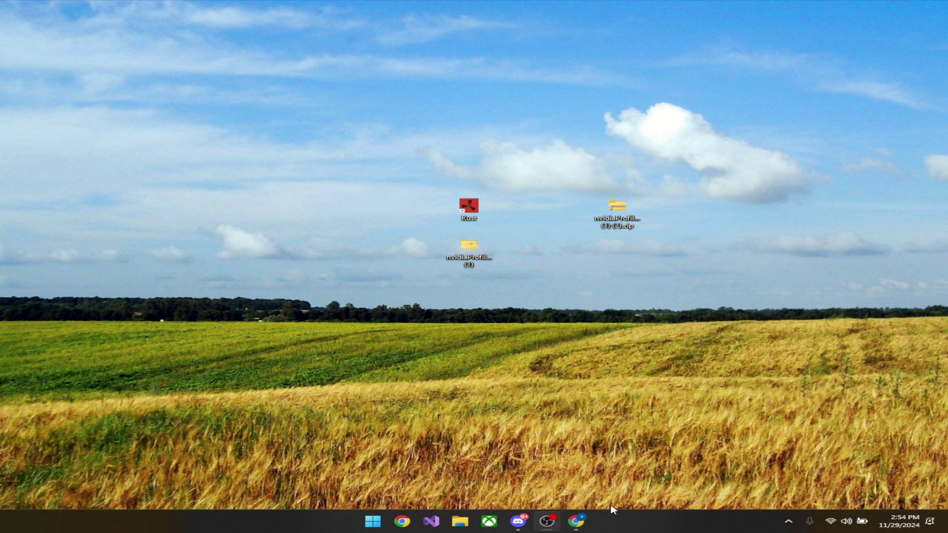
Delete the duplicate zip from the desktop, keeping the nvidiaProfileInspector (1) folder.
right_click(621, 219)
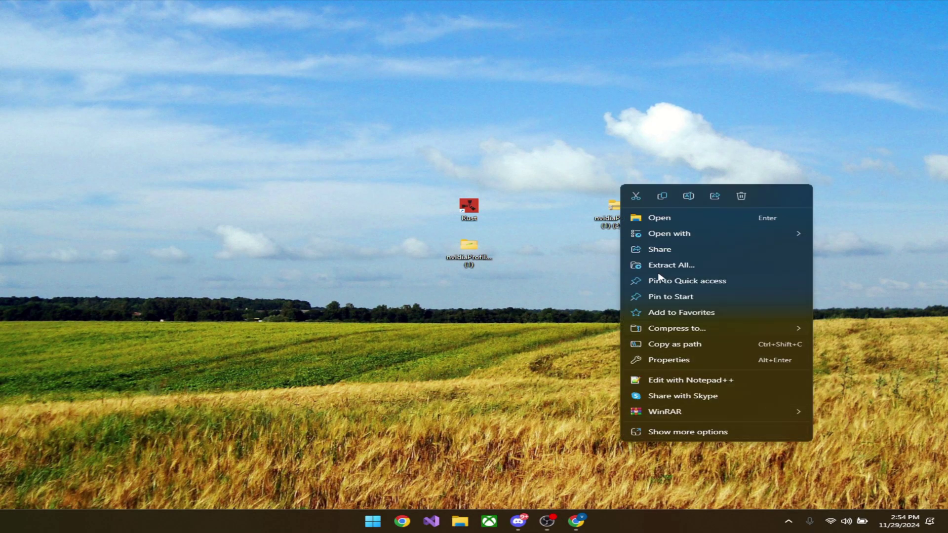
click(569, 288)
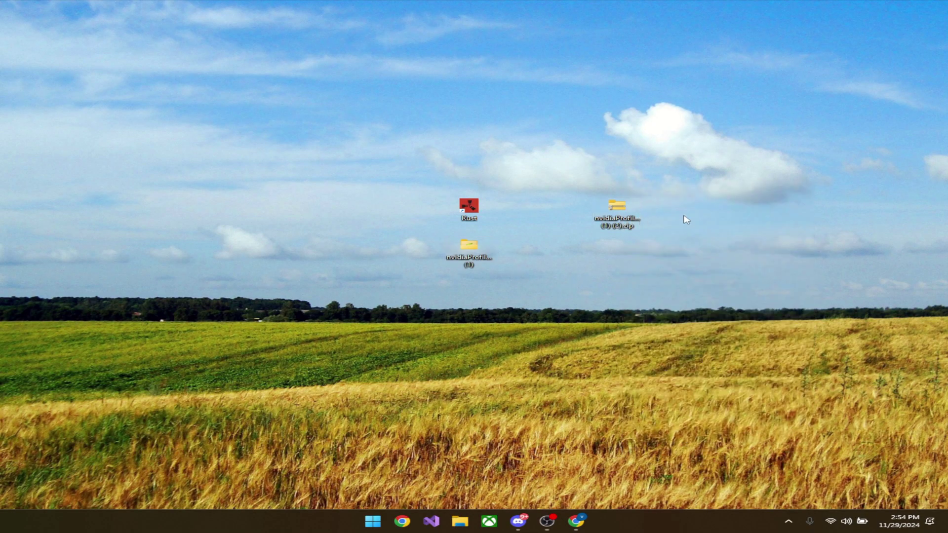
right_click(618, 206)
click(739, 195)
Launch NVIDIA Profile Inspector and load the RUST profile (rustclient.exe, rust.exe) by searching 'rust'.
double_click(472, 247)
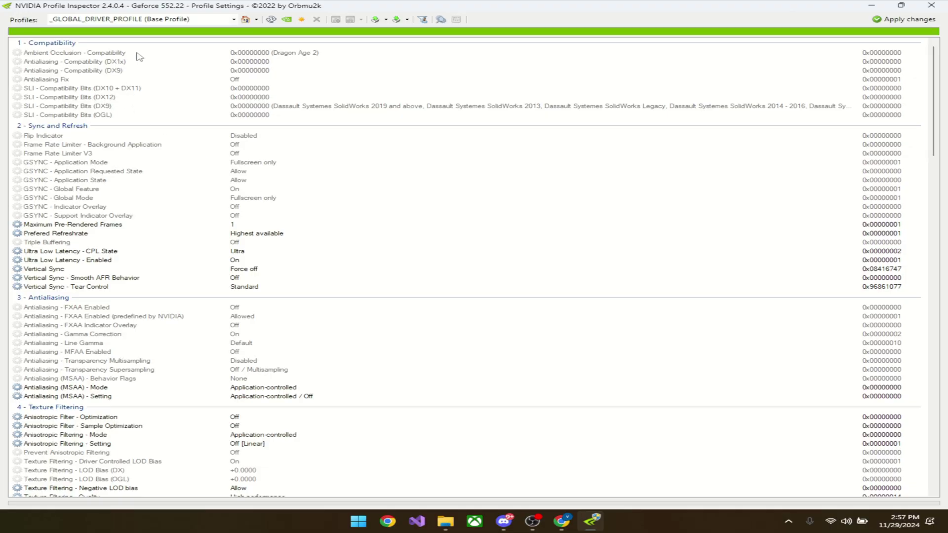
click(183, 19)
text(rust)
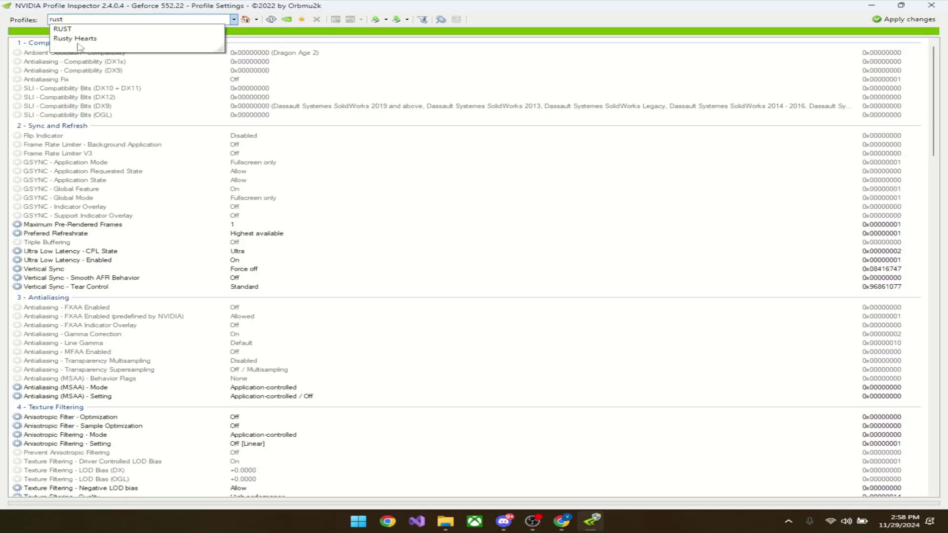
key(Return)
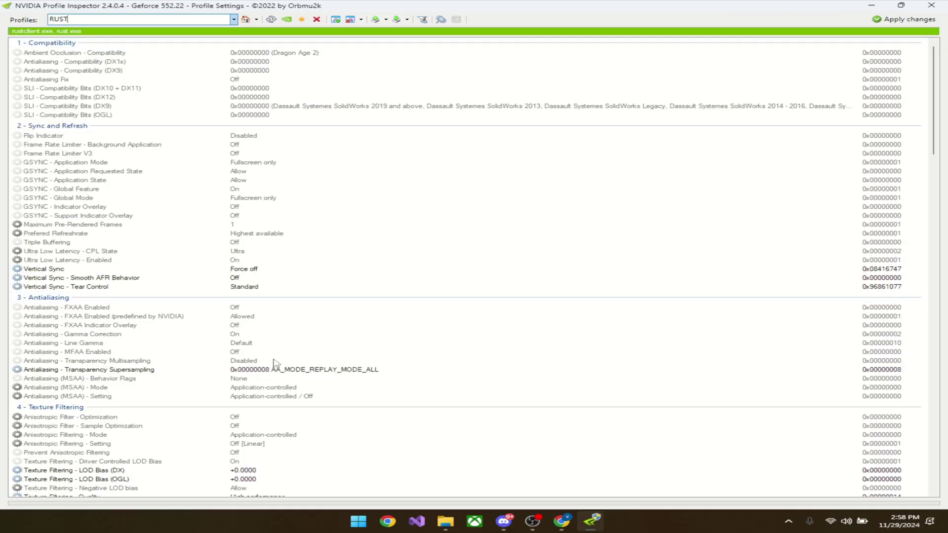
scroll(362, 323, down, 9)
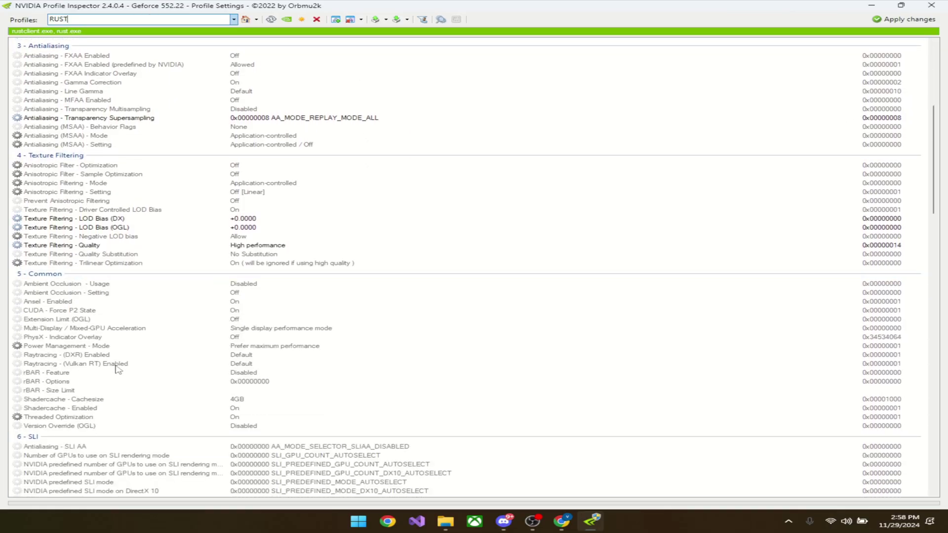
scroll(302, 343, up, 1)
scroll(304, 341, down, 8)
scroll(304, 341, up, 15)
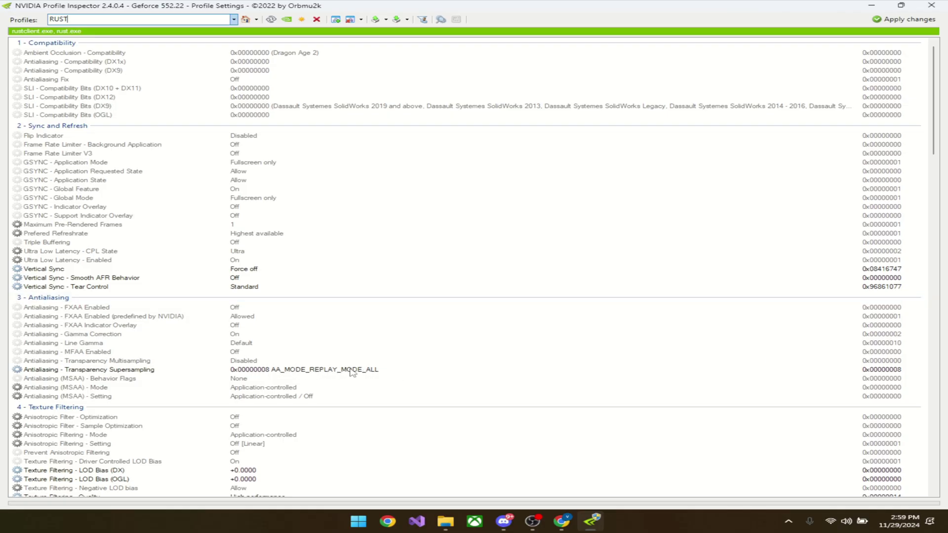
scroll(354, 370, down, 1)
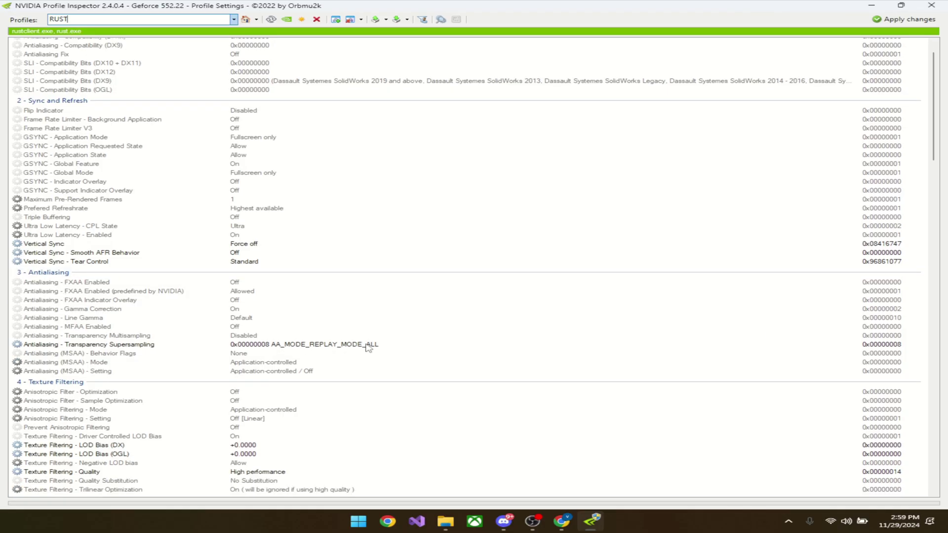
click(367, 345)
click(853, 347)
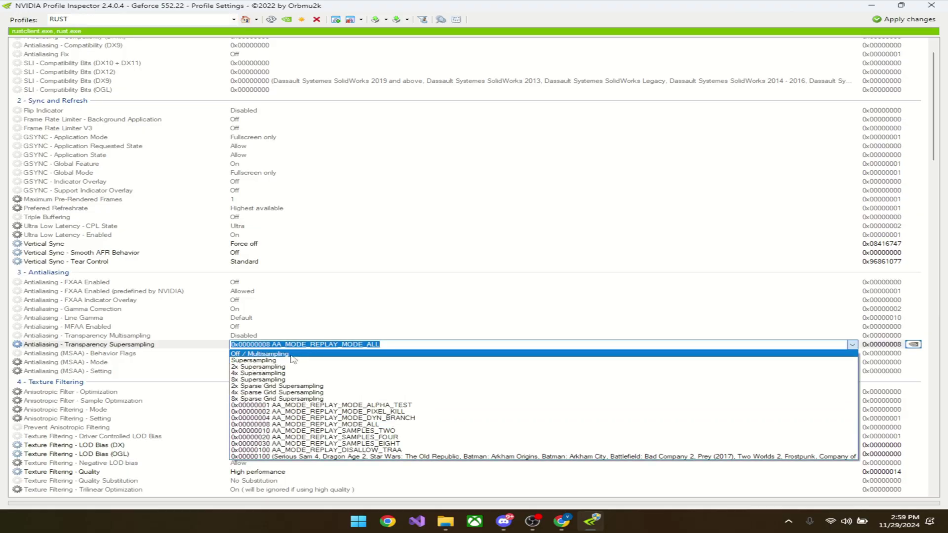
click(377, 425)
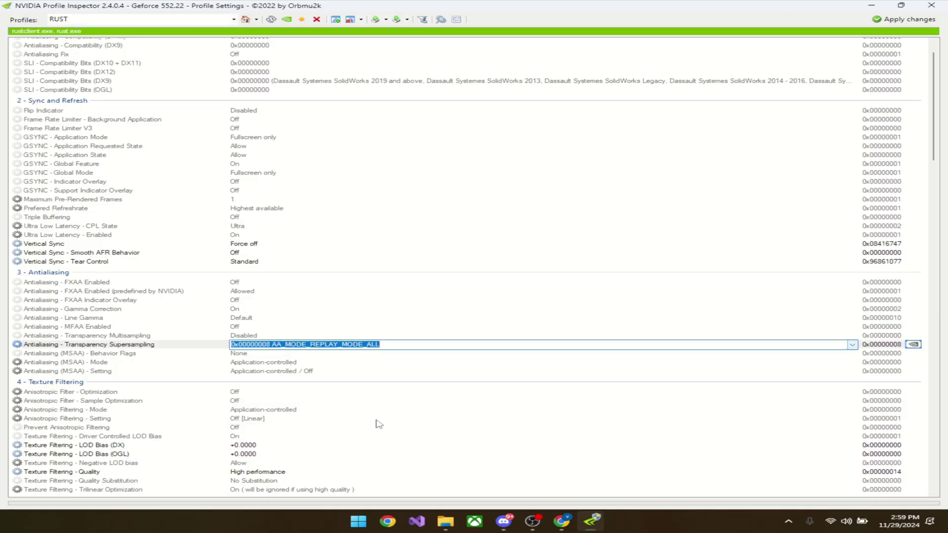
scroll(330, 354, down, 5)
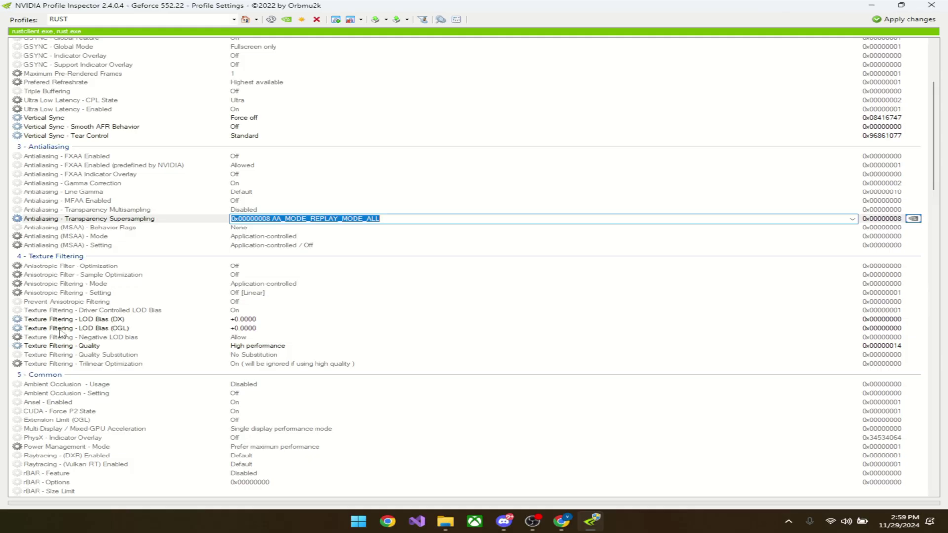
Enter 0x00000045 for LOD Bias (DX) and paste the same value into LOD Bias (OGL).
click(253, 321)
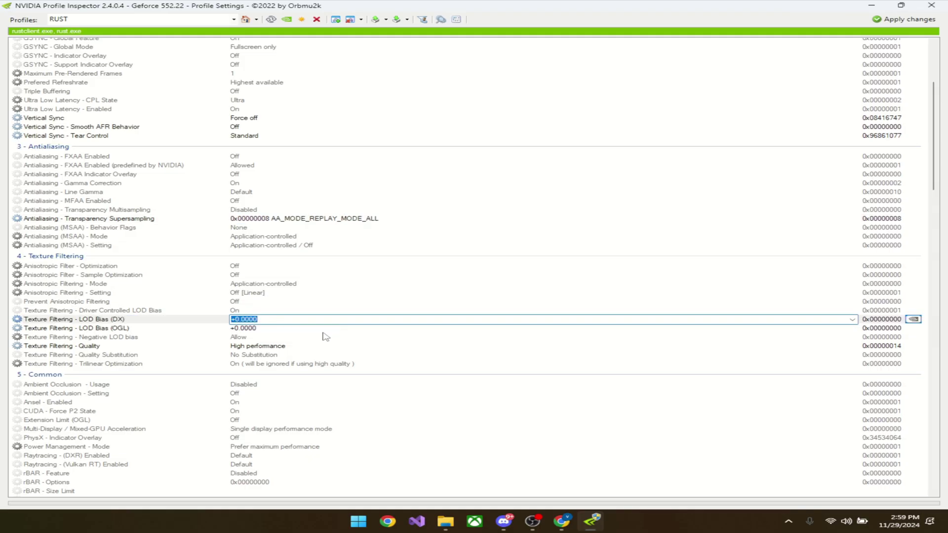
text(0045)
click(232, 329)
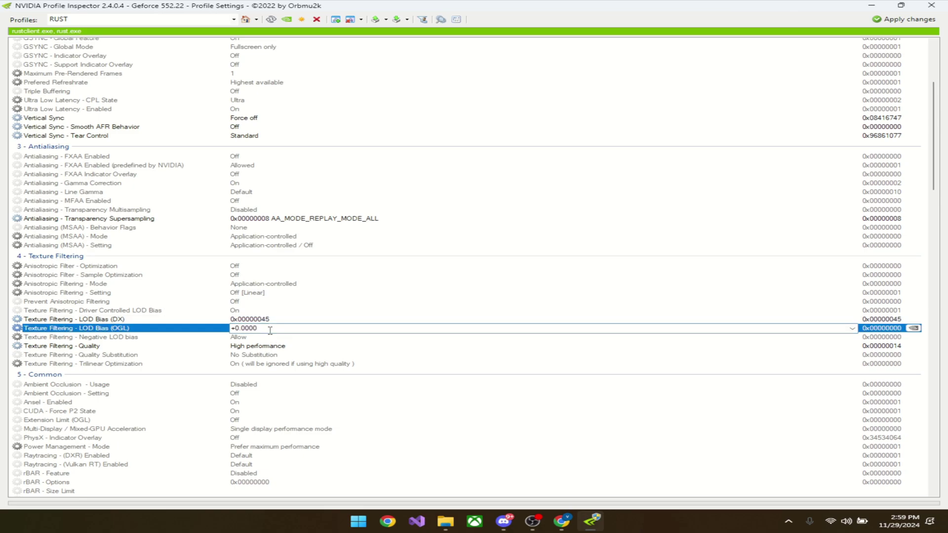
text(0x00000045)
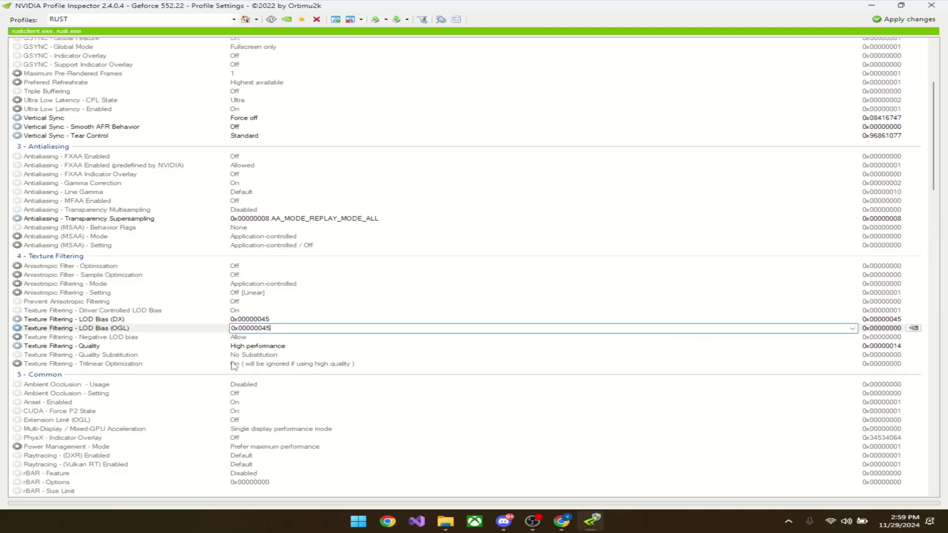
Choose High quality for Texture Filtering - Quality and apply the RUST profile changes.
click(244, 346)
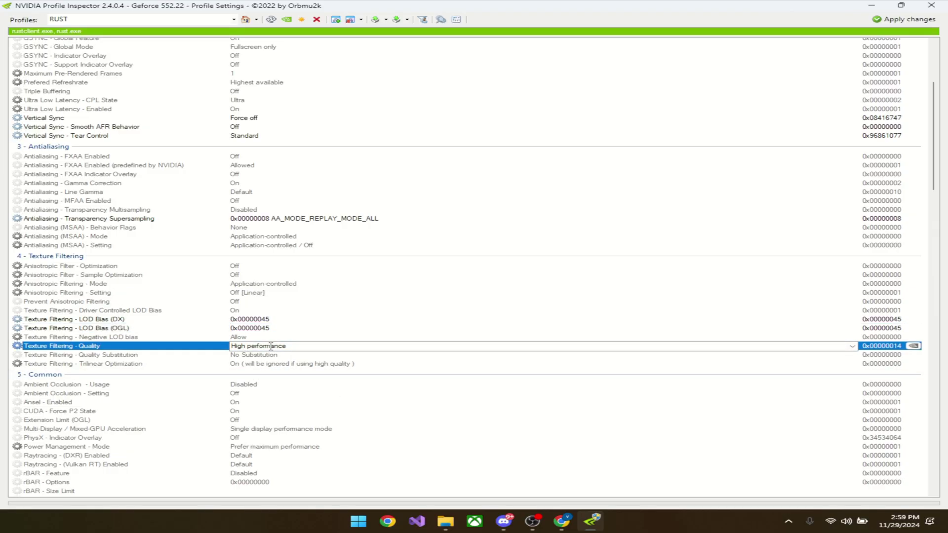
click(852, 346)
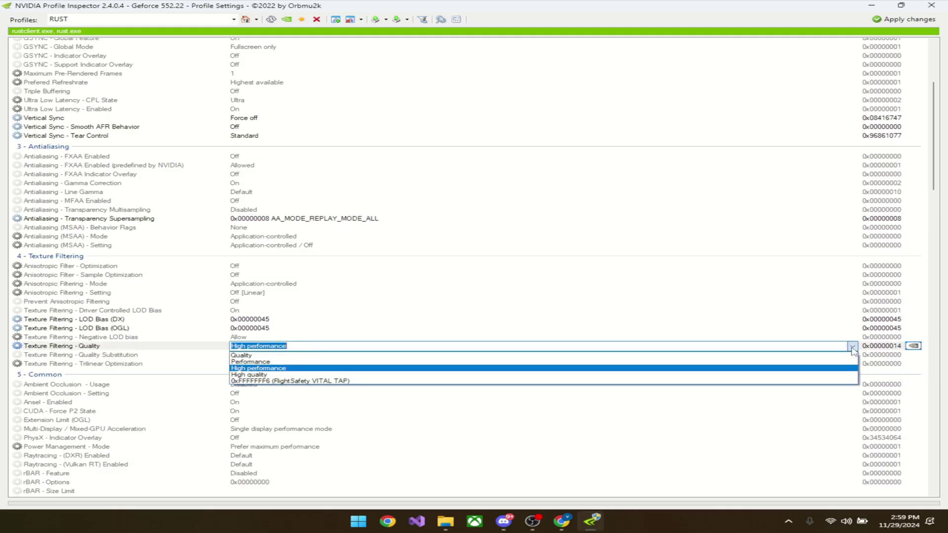
click(282, 375)
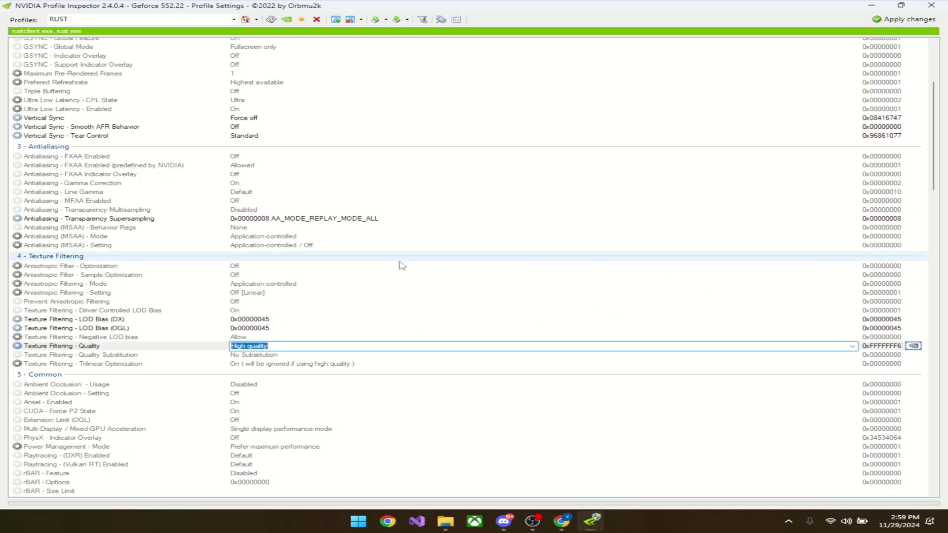
click(889, 22)
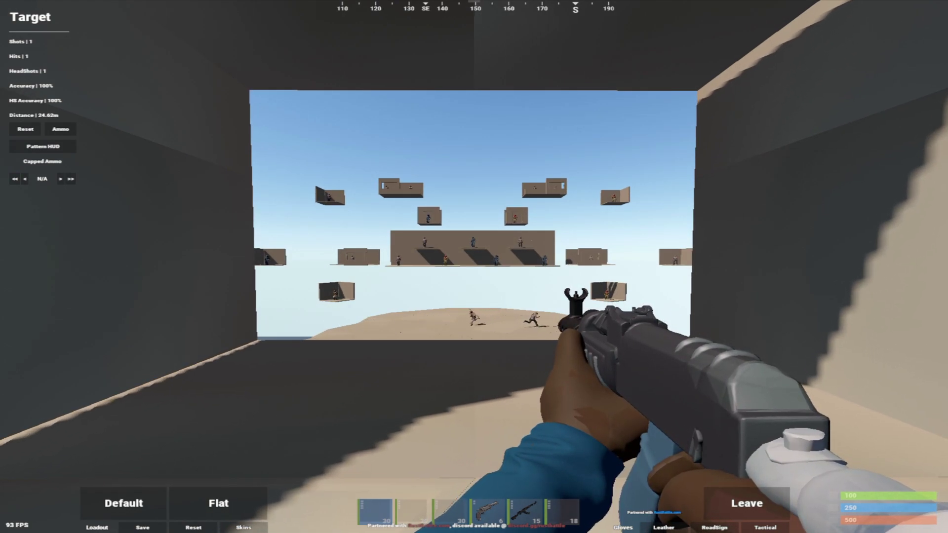
Inspect the rifle attachments in the Rust inventory, including Lasersight and Muzzle Brake.
key(Tab)
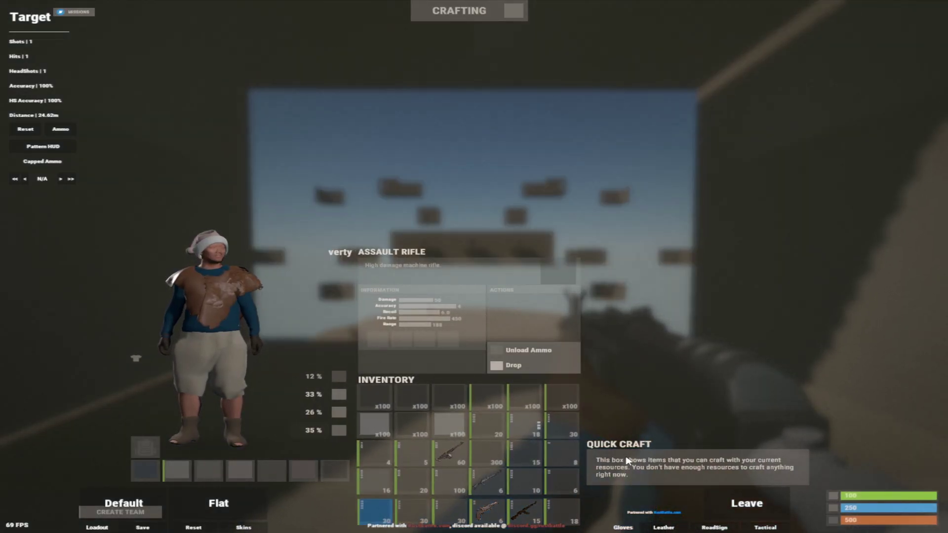
key(Tab)
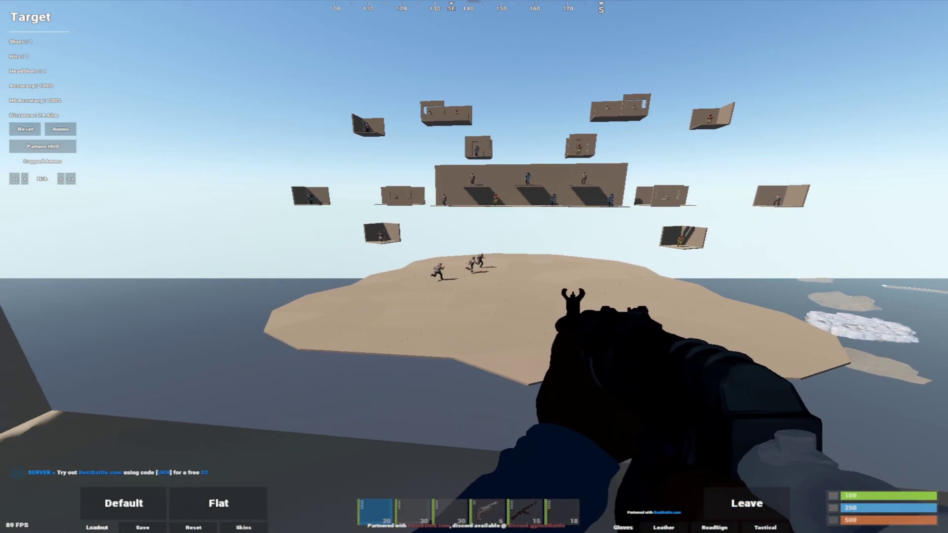
key(Tab)
click(487, 425)
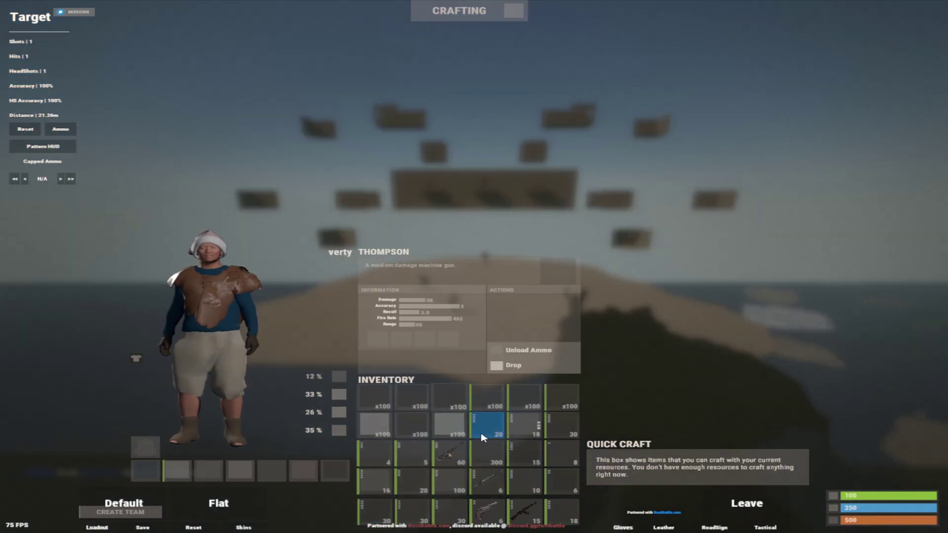
click(487, 452)
click(412, 425)
click(562, 398)
click(412, 425)
click(385, 418)
Close the inventory, equip the rifle from hotbar slot 1, and step back.
key(Tab)
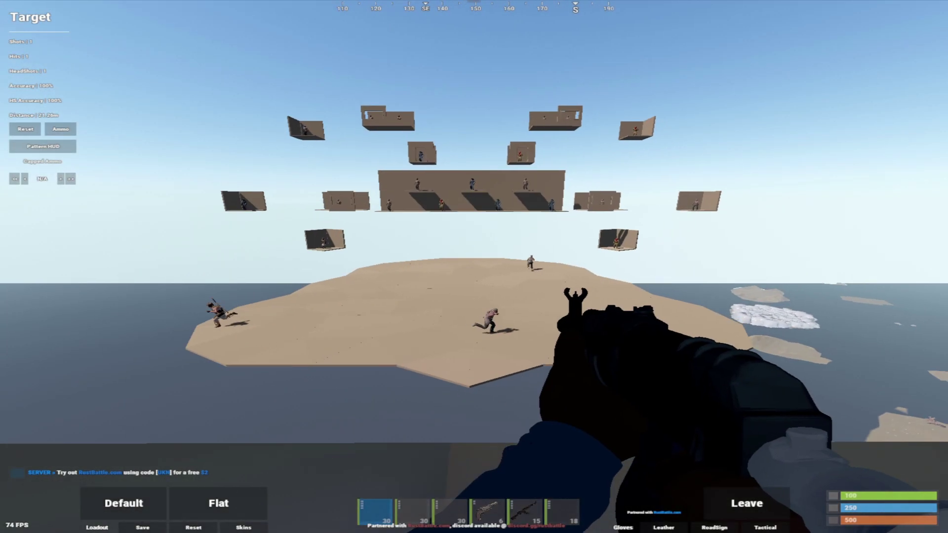
key(1)
key(s)
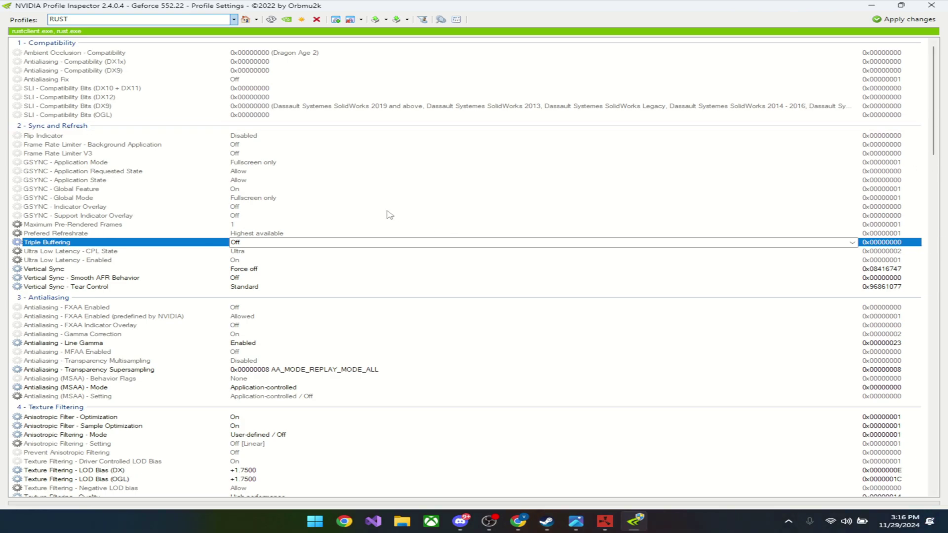
Check Transparency Supersampling, leaving it at AA_MODE_REPLAY_MODE_ALL, and scroll through the remaining RUST settings.
scroll(253, 150, down, 3)
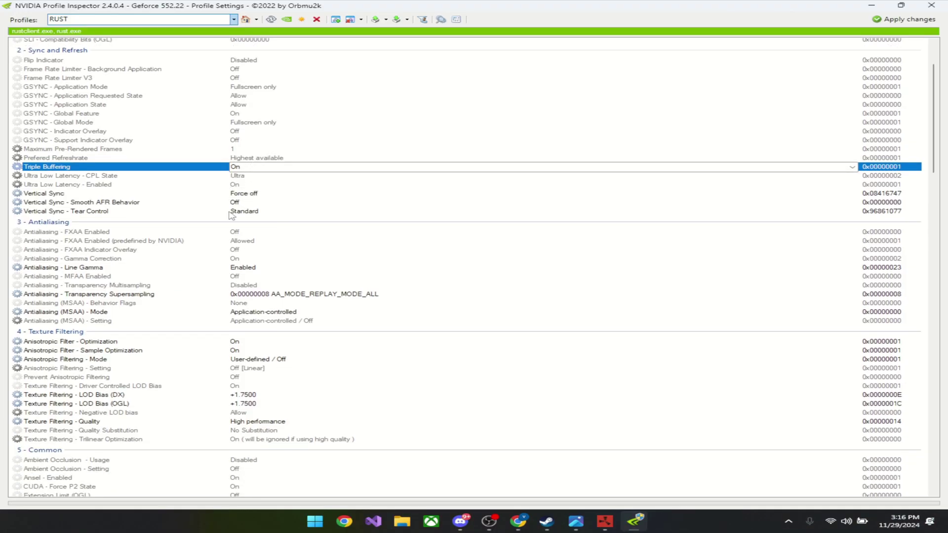
click(295, 294)
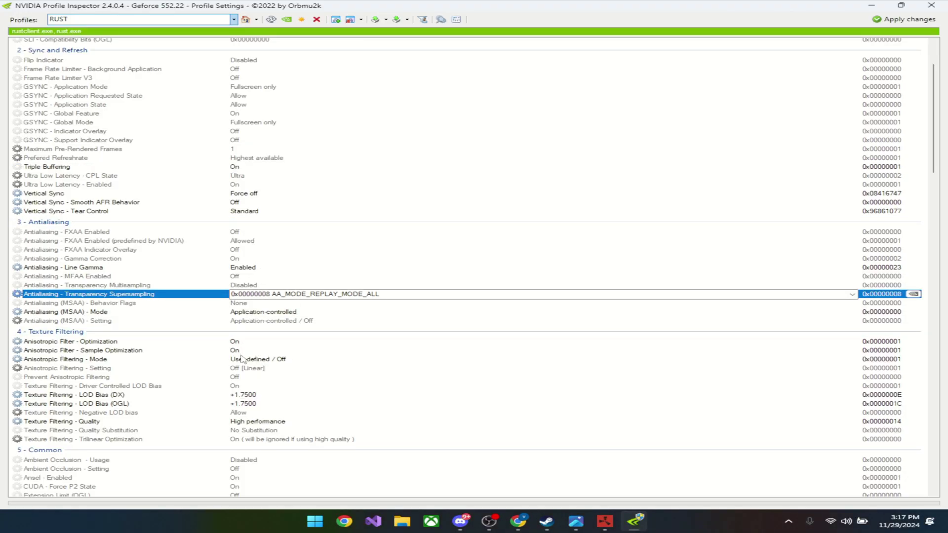
scroll(250, 366, down, 2)
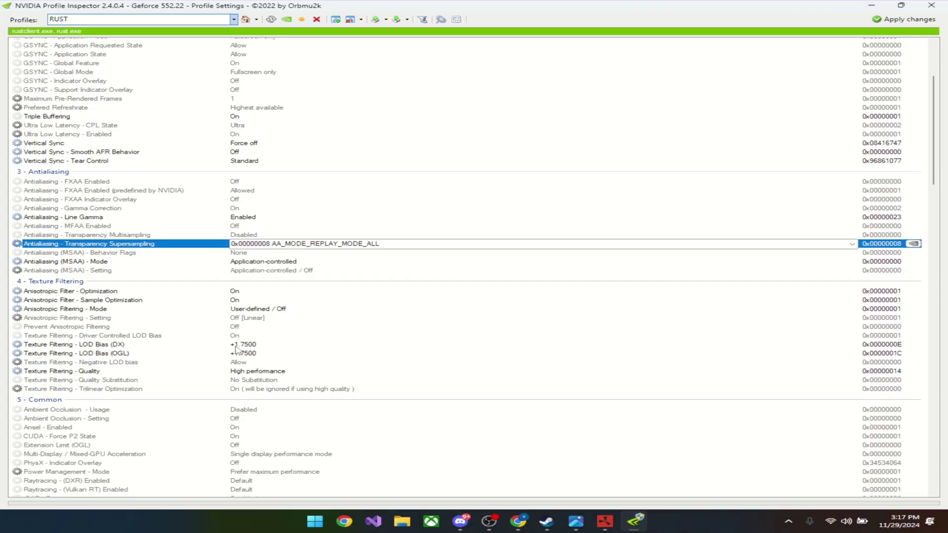
scroll(256, 374, down, 1)
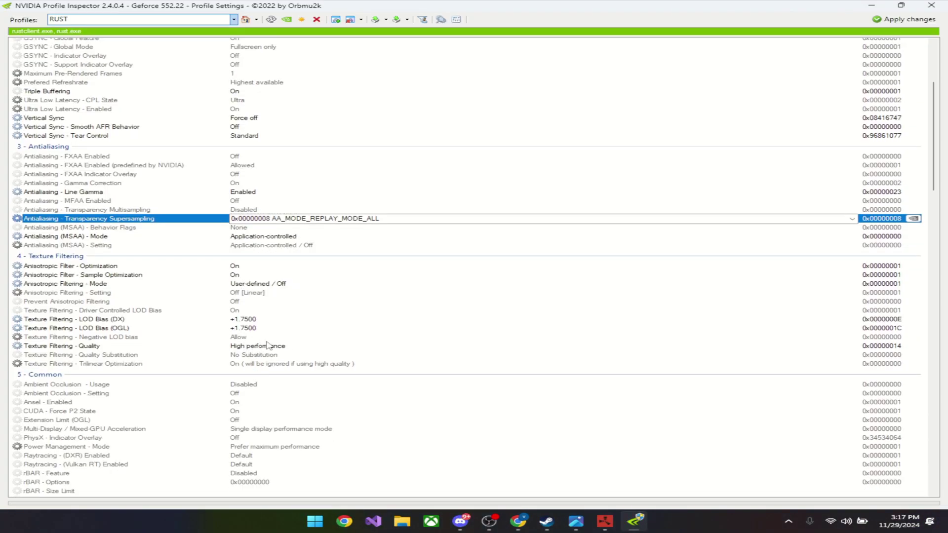
scroll(266, 335, down, 2)
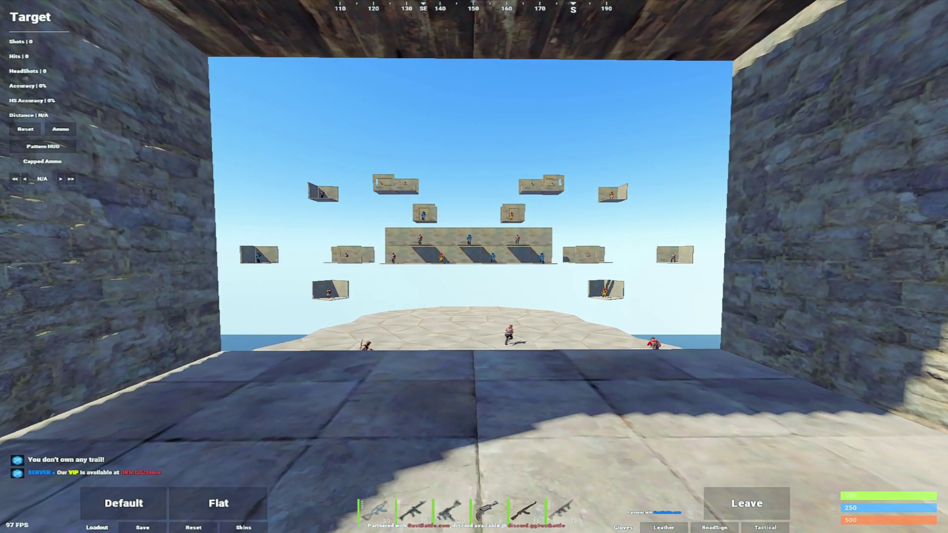
Draw the rifle, walk out onto the ledge above the target range, and check the inventory.
key(1)
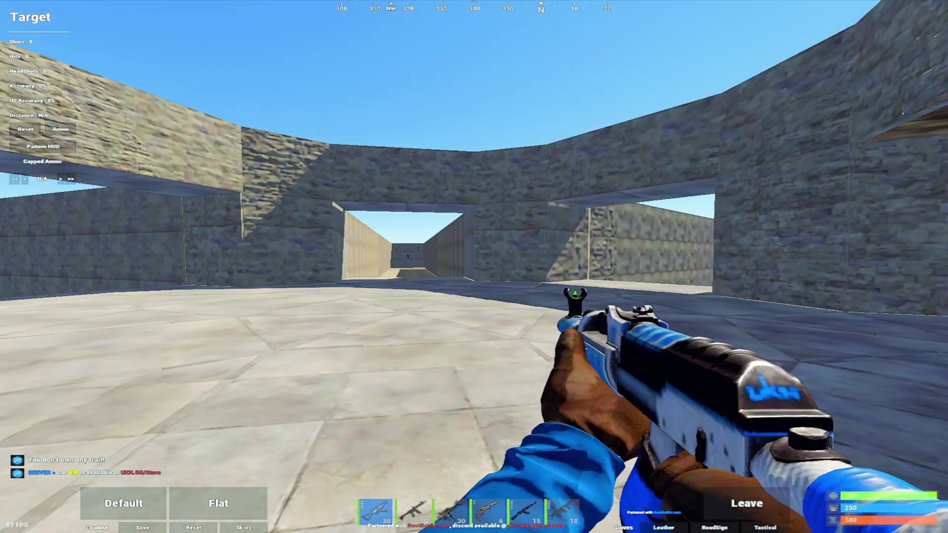
key(w)
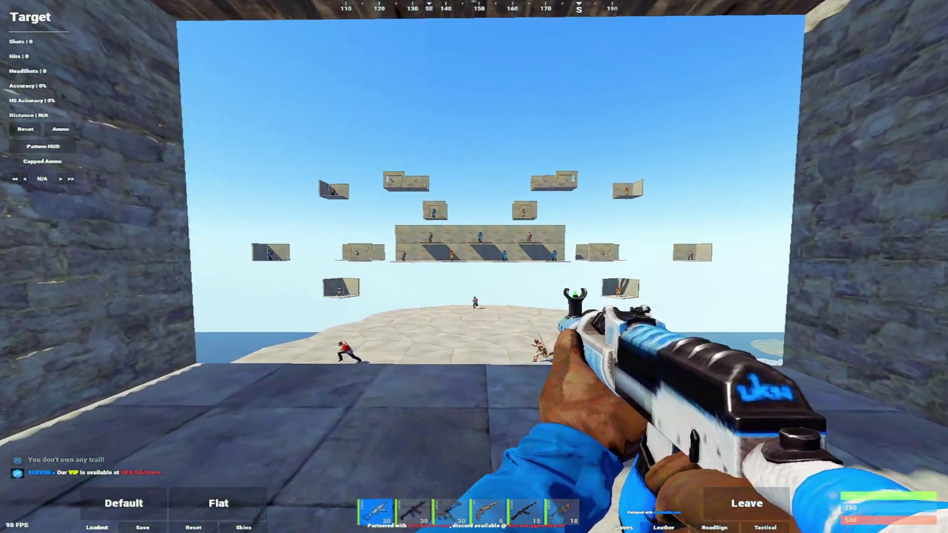
key(w)
key(Tab)
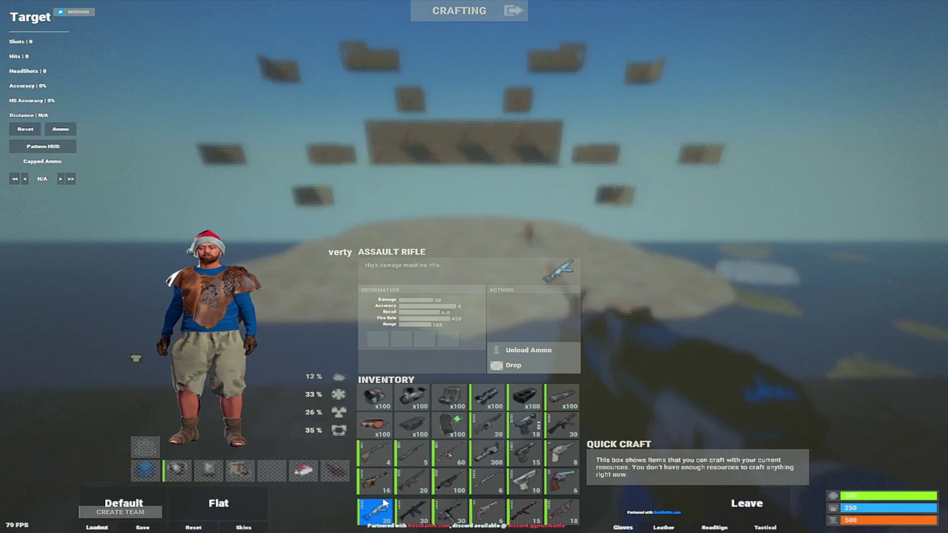
key(Tab)
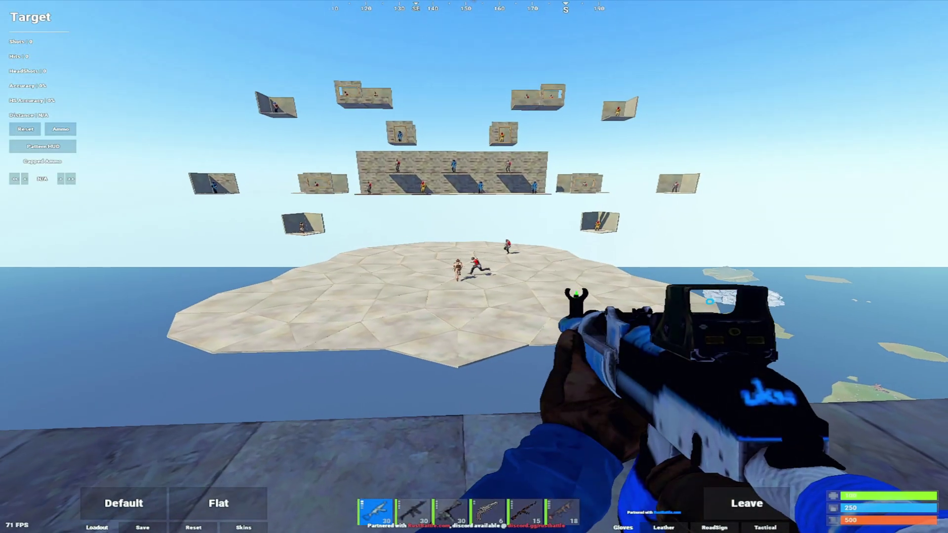
Aim down the holographic sight and land a headshot on the centre target.
right_click(474, 267)
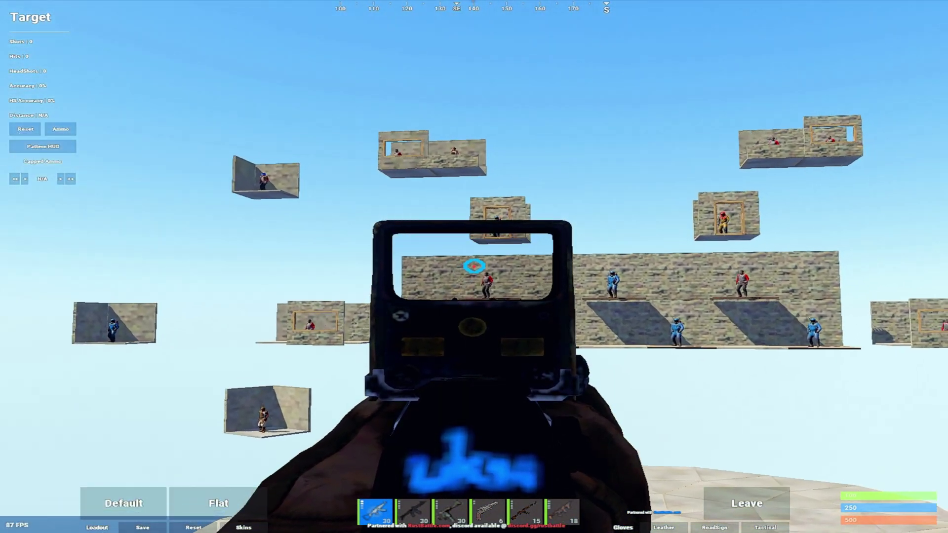
mouse_move(474, 266)
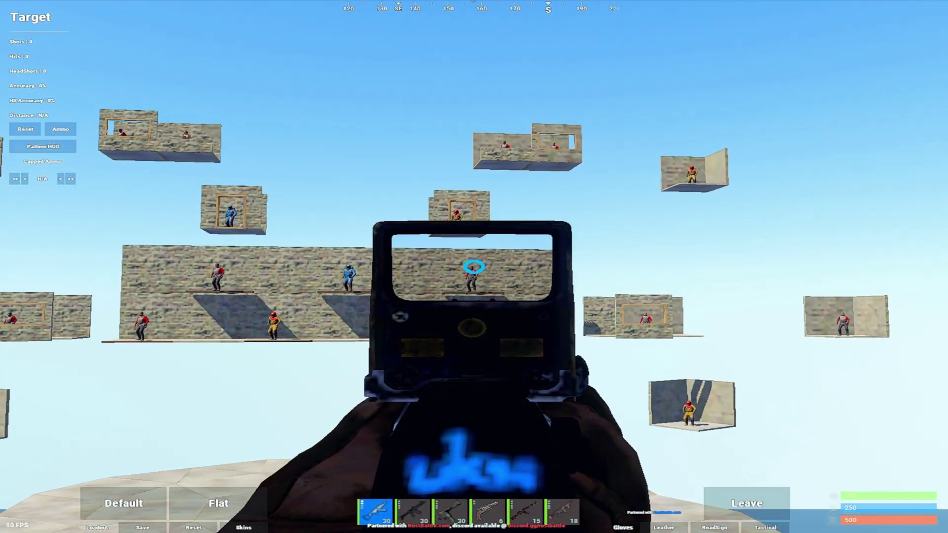
click(474, 267)
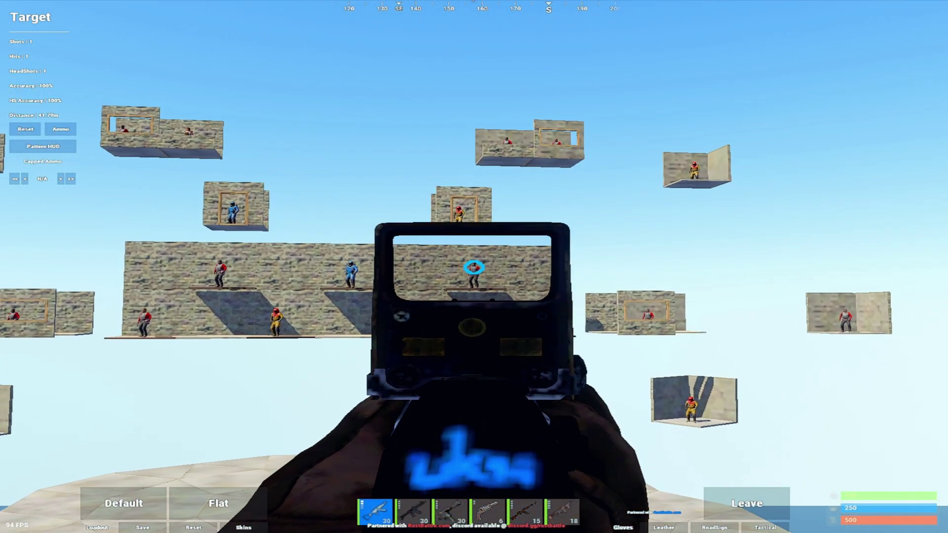
mouse_move(474, 267)
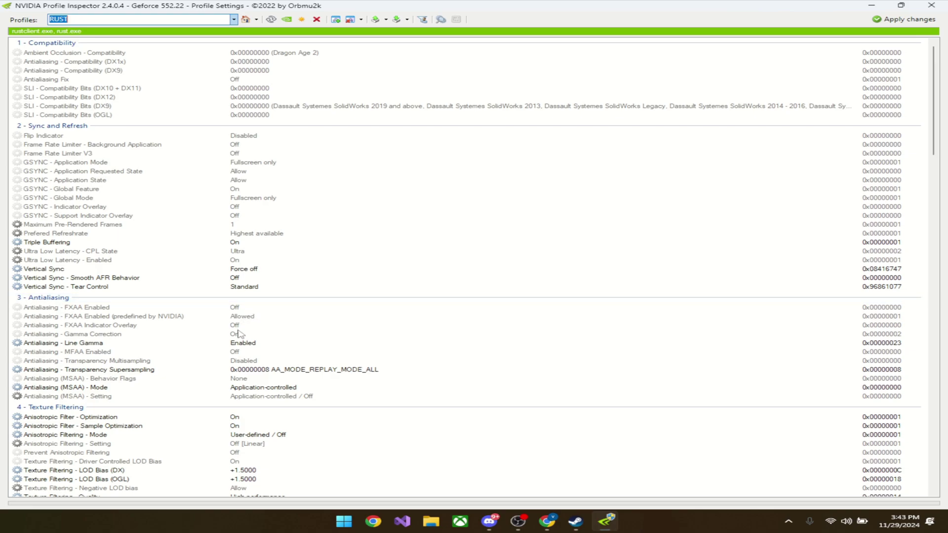
Pick +1.2500 for both LOD Bias (DX) and LOD Bias (OGL), then apply to the RUST profile.
scroll(267, 364, down, 1)
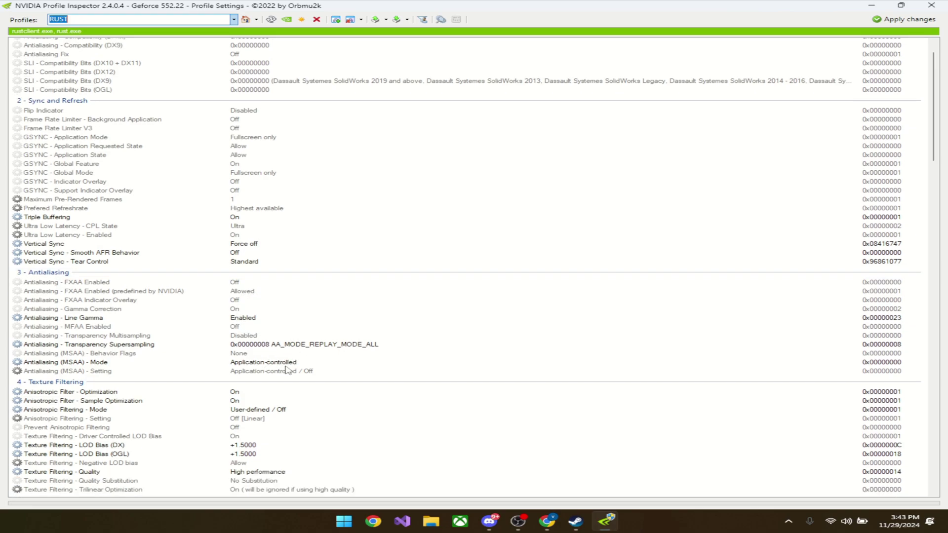
scroll(288, 368, down, 2)
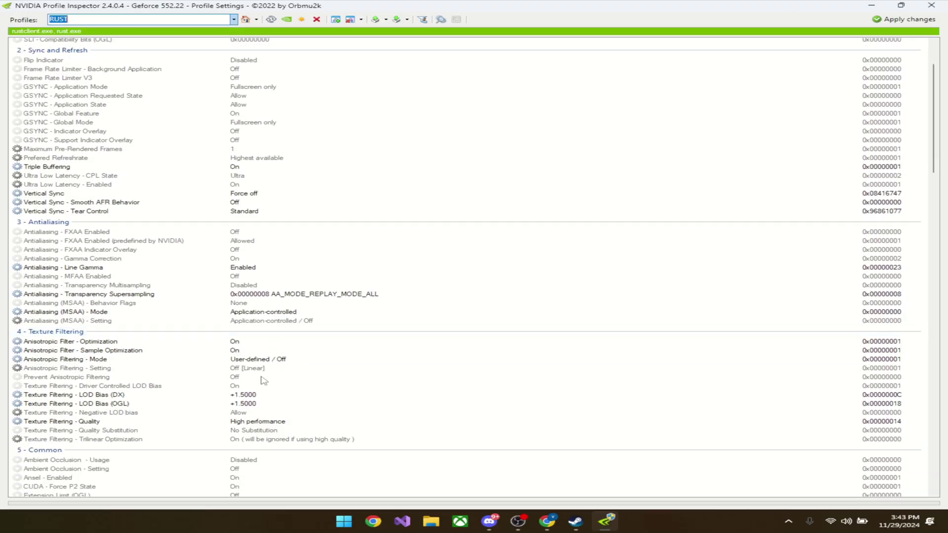
scroll(263, 381, down, 1)
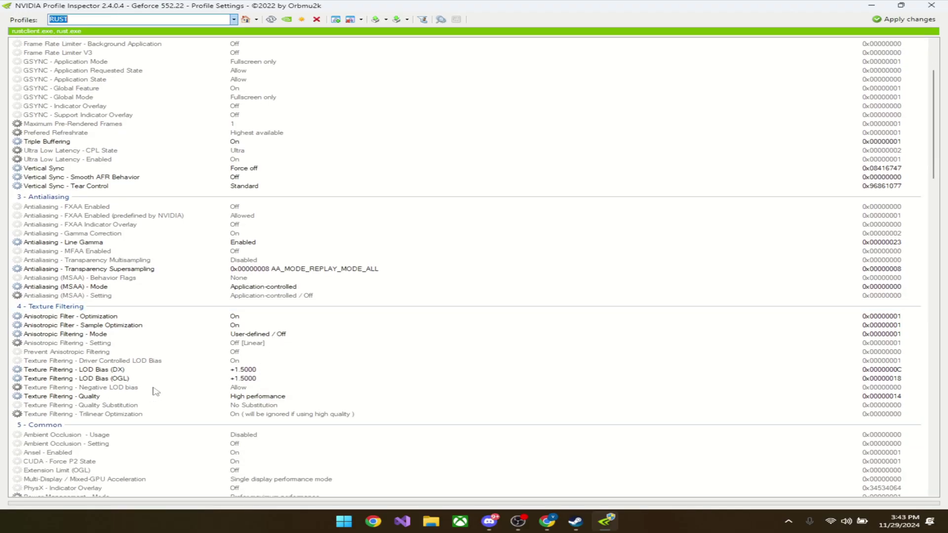
click(265, 369)
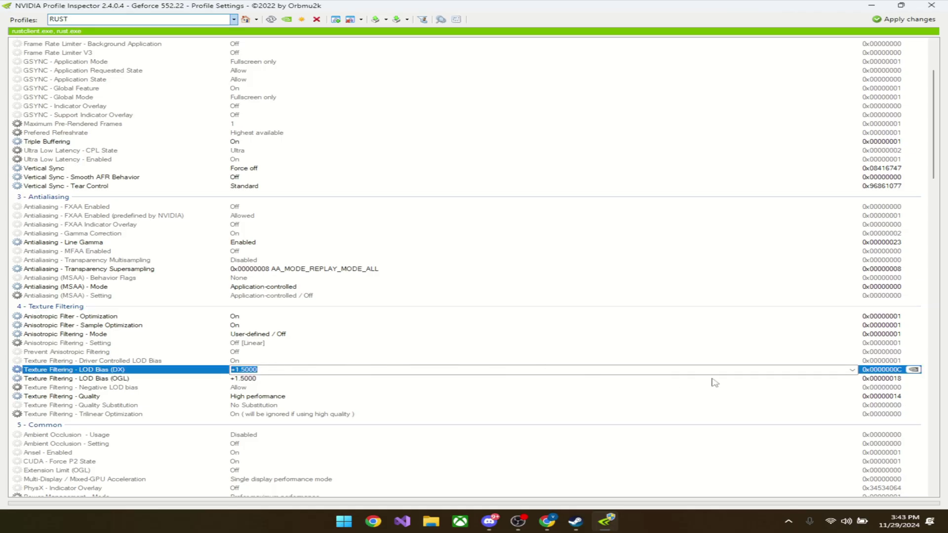
click(853, 370)
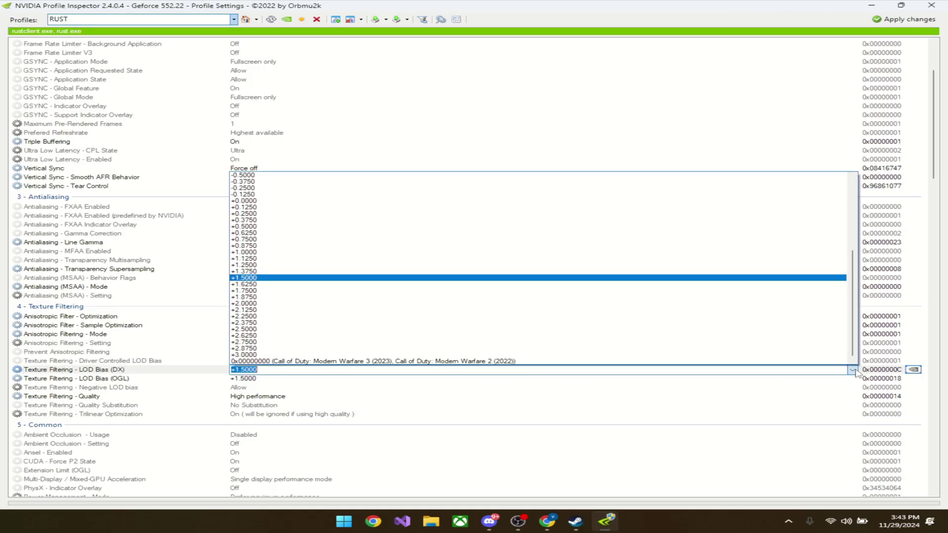
click(275, 265)
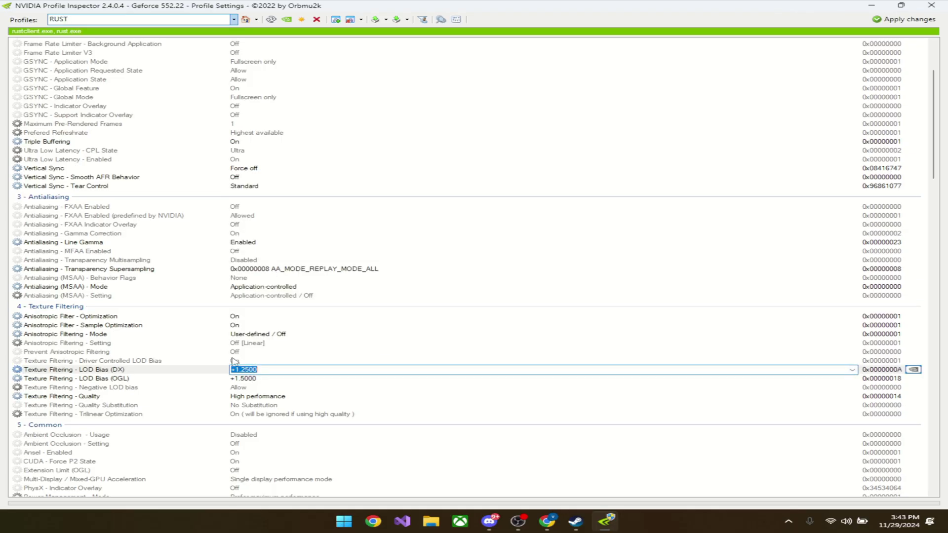
click(849, 378)
click(853, 379)
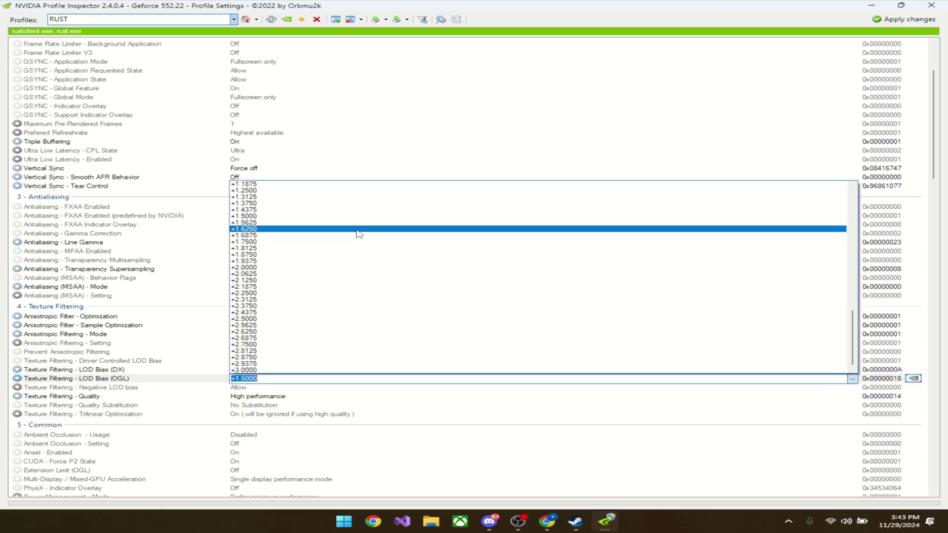
click(273, 191)
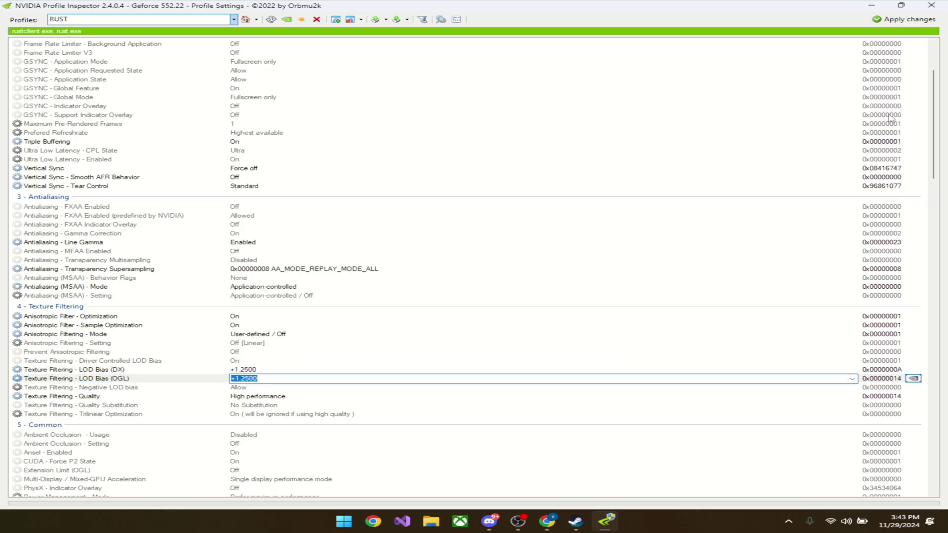
click(925, 19)
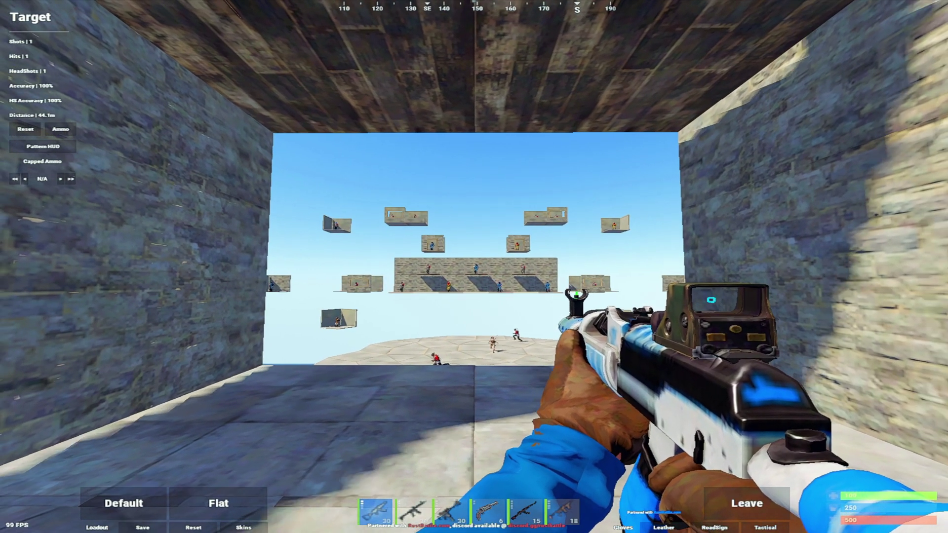
Move out of the tunnel and fire a second hit on the range, reaching 2/2 at 100% accuracy.
right_click(474, 267)
key(w)
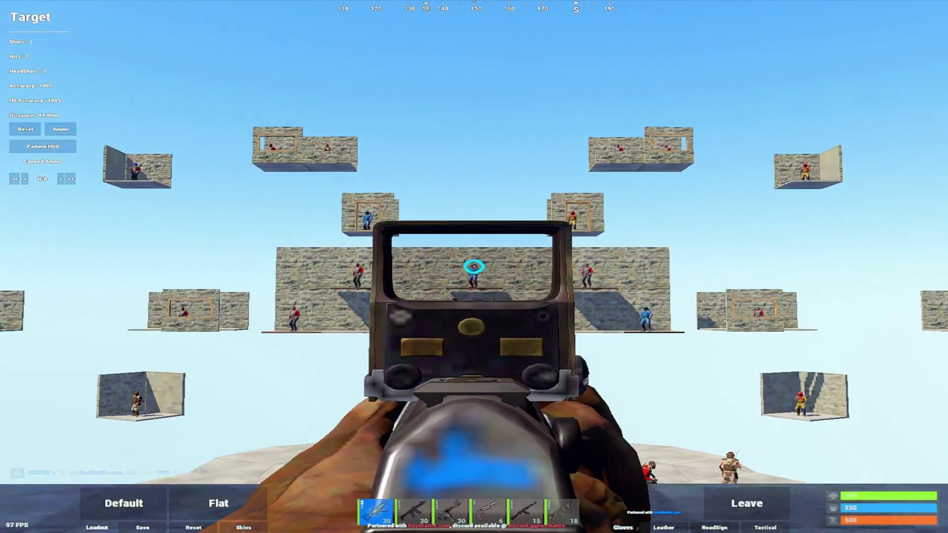
right_click(474, 267)
click(474, 267)
key(Tab)
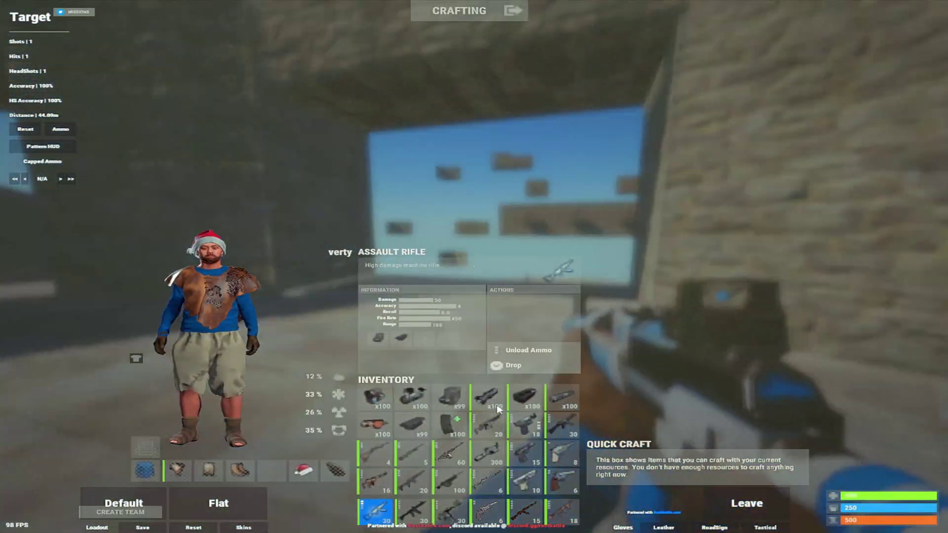
key(Tab)
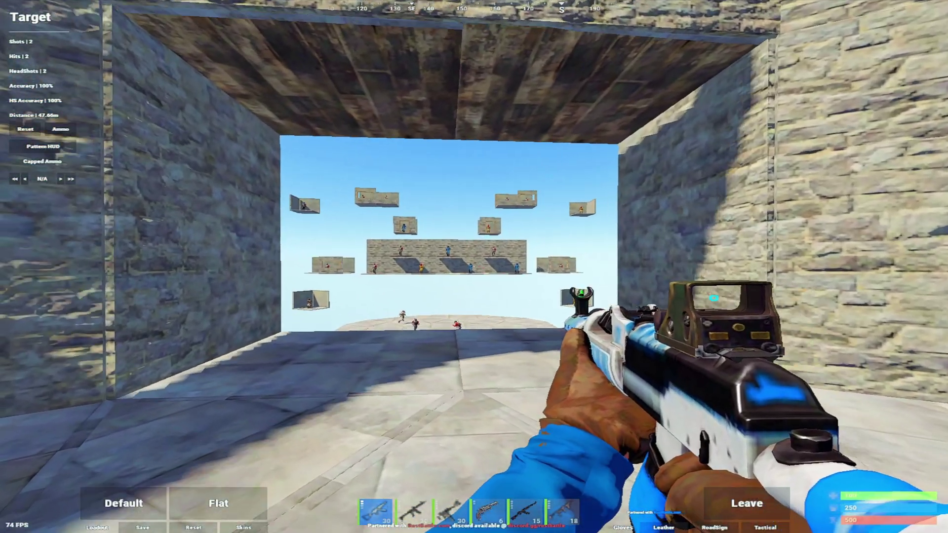